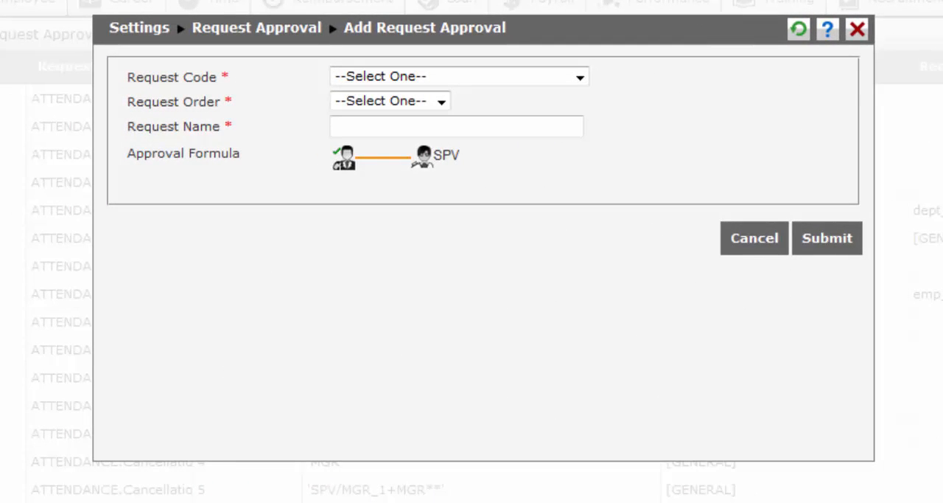
Step: Set the new request approval's request code to PERFORMANCE and its request order to 9
{"action": "left_click", "coordinate": [559, 80]}
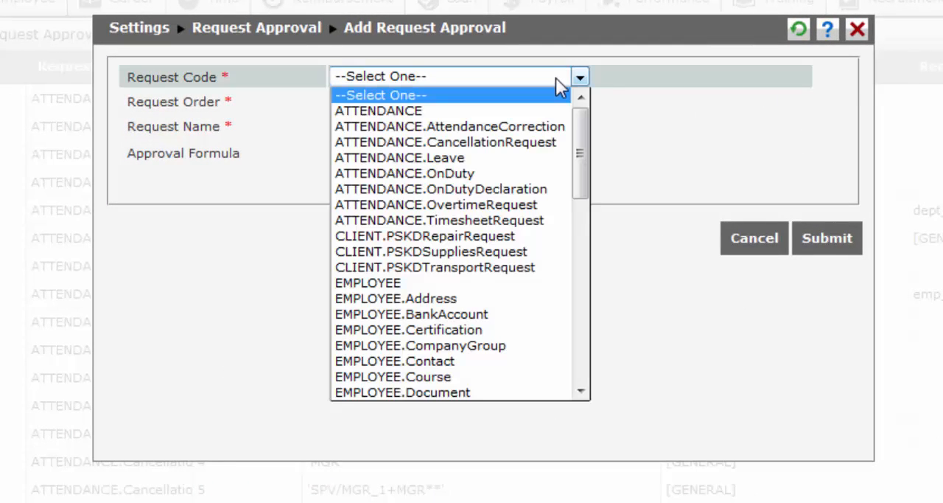
{"action": "left_click_drag", "start_coordinate": [579, 126], "coordinate": [569, 324]}
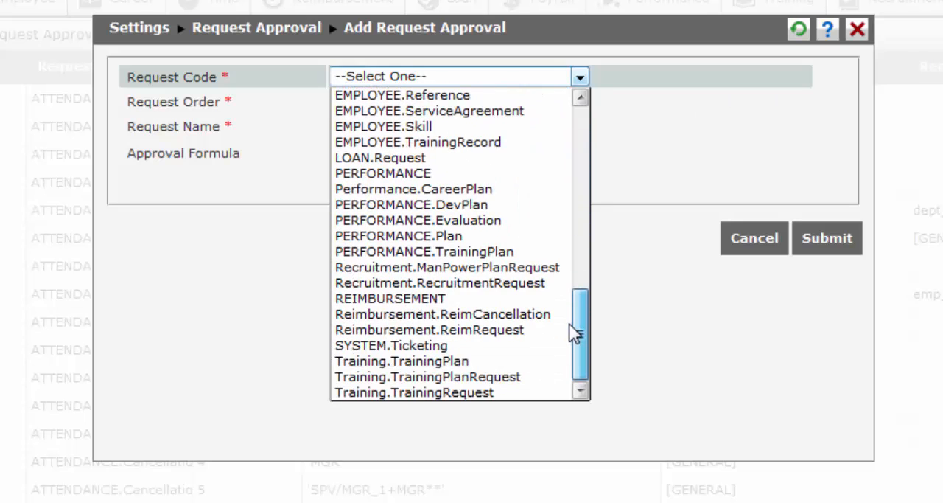
{"action": "left_click", "coordinate": [442, 175]}
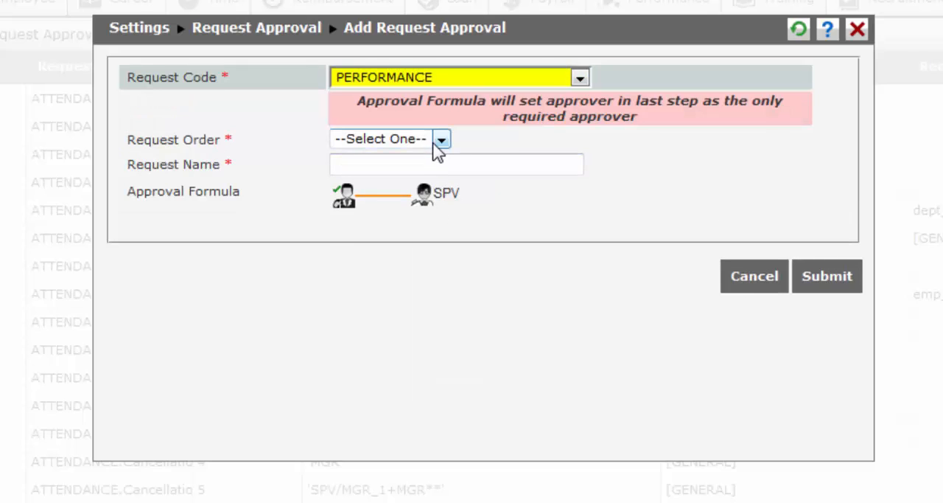
{"action": "left_click", "coordinate": [436, 141]}
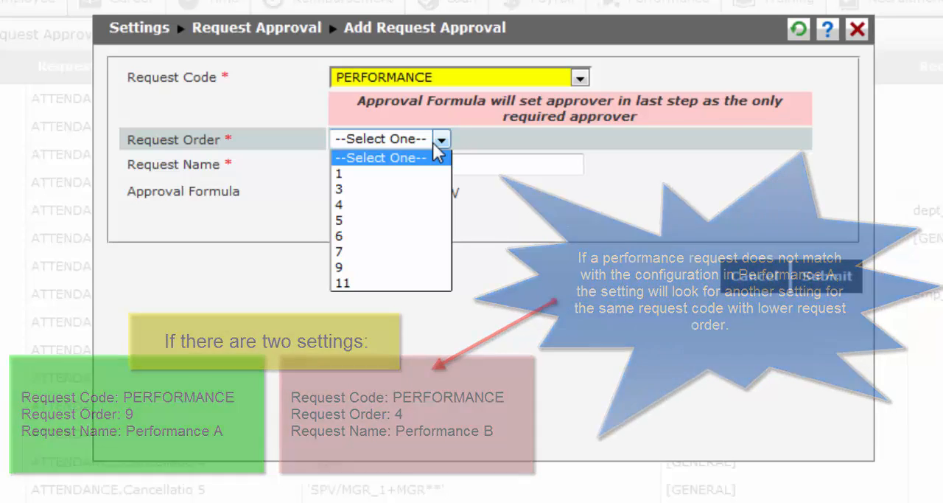
{"action": "left_click", "coordinate": [413, 267]}
Step: Name the request approval "Simple Performance Form"
{"action": "left_click", "coordinate": [380, 158]}
{"action": "type", "text": "Simple P"}
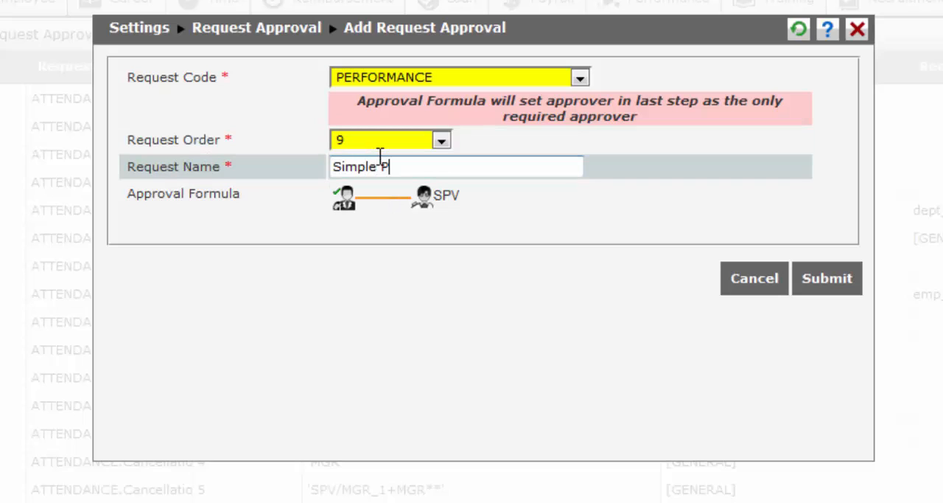
{"action": "type", "text": "erformance Form"}
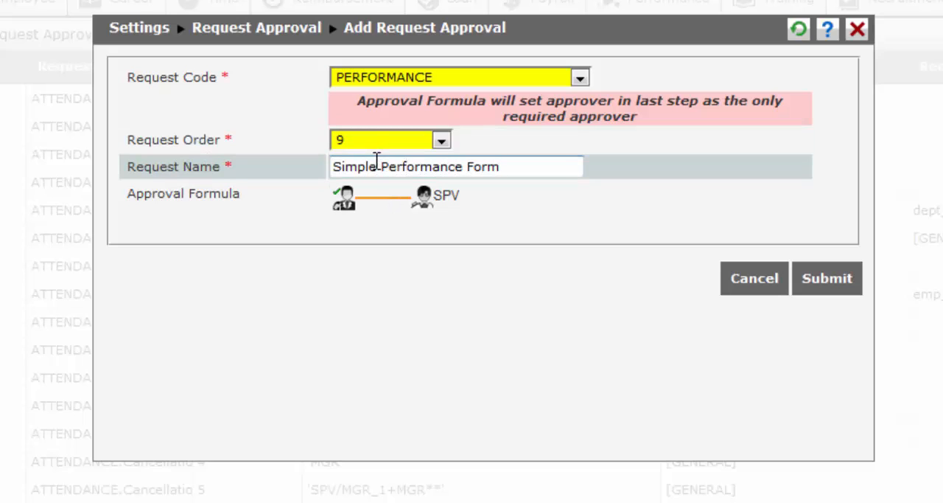
Step: Edit the requester in the approval formula to cover only single employees in the Marketing and Sales organization unit, and save the filter
{"action": "left_click", "coordinate": [348, 199]}
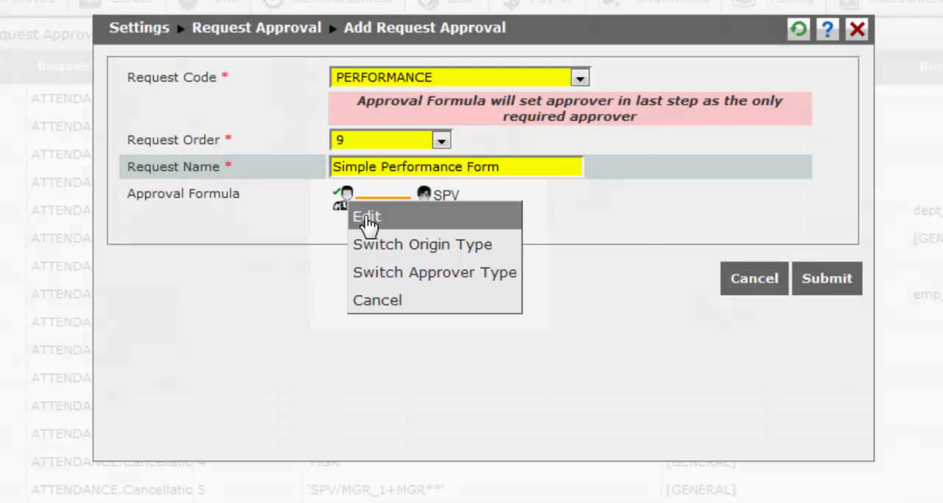
{"action": "left_click", "coordinate": [367, 221]}
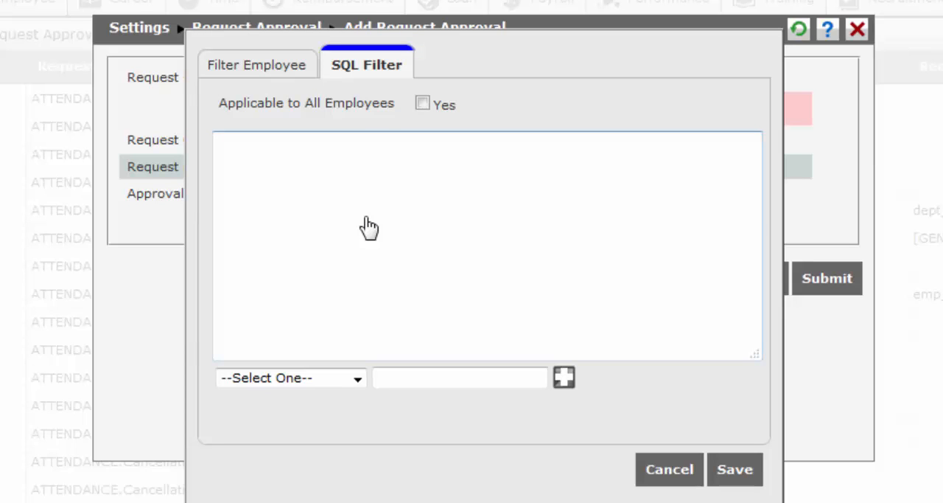
{"action": "left_click", "coordinate": [423, 104]}
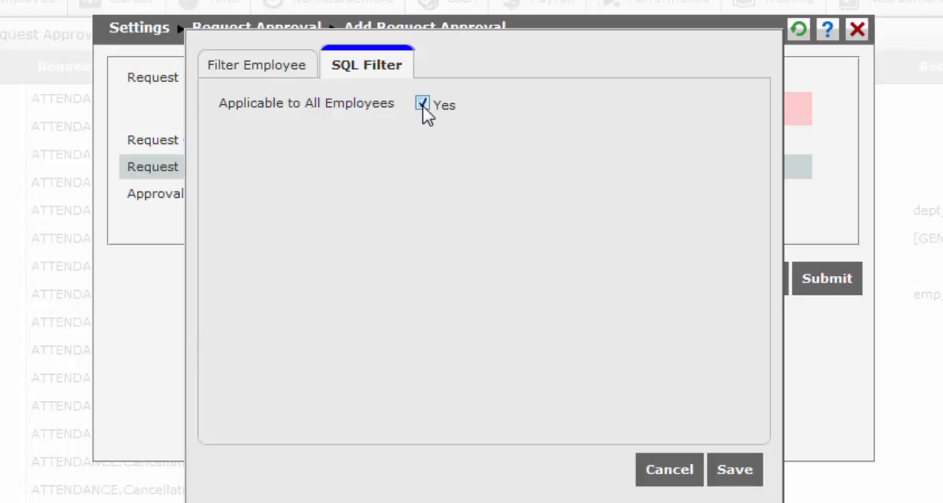
{"action": "left_click", "coordinate": [422, 104]}
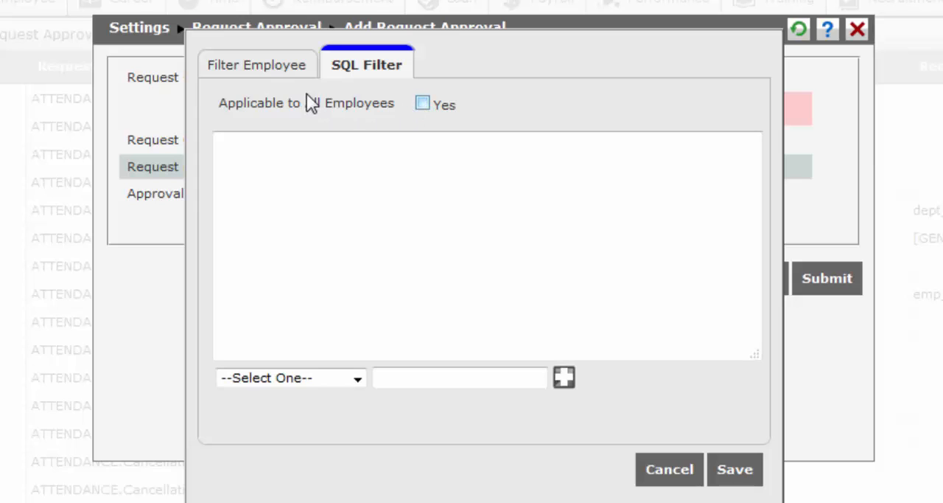
{"action": "left_click", "coordinate": [286, 78]}
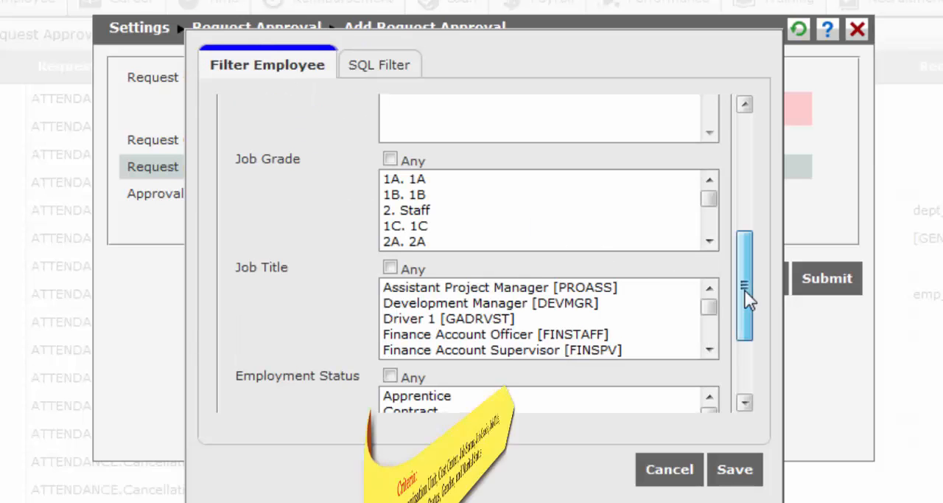
{"action": "left_click_drag", "start_coordinate": [743, 299], "coordinate": [755, 150]}
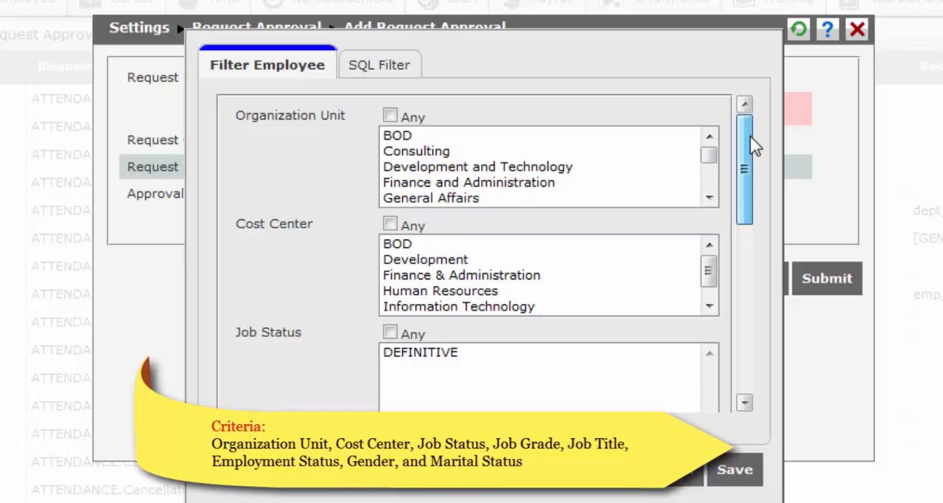
{"action": "left_click_drag", "start_coordinate": [708, 154], "coordinate": [709, 174]}
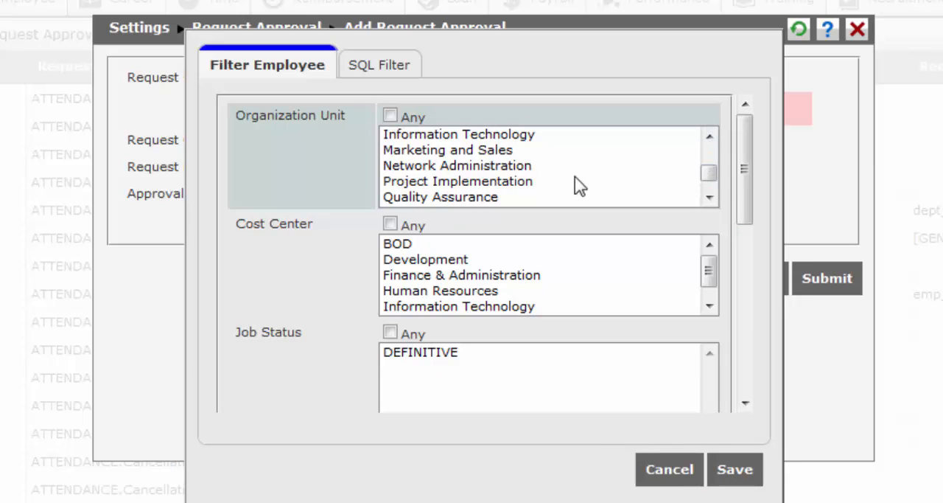
{"action": "left_click", "coordinate": [508, 151]}
{"action": "left_click_drag", "start_coordinate": [750, 196], "coordinate": [743, 389]}
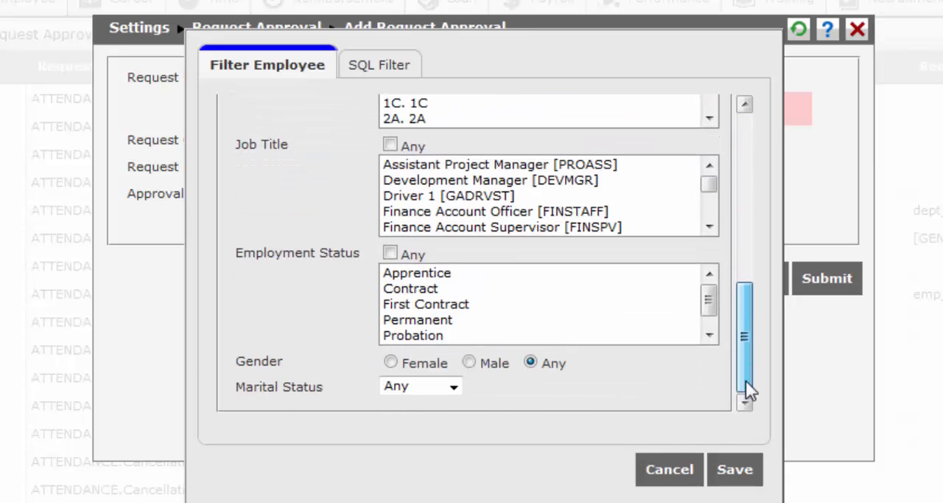
{"action": "left_click", "coordinate": [455, 387]}
{"action": "left_click", "coordinate": [457, 422]}
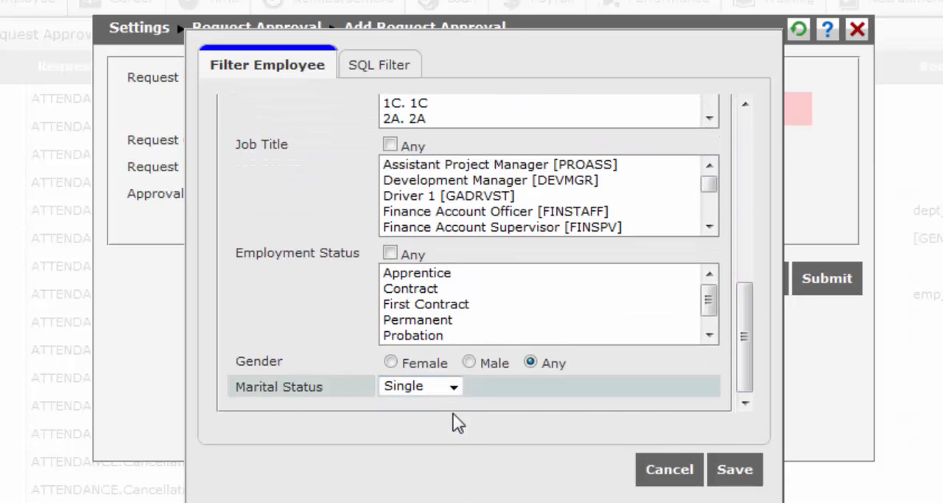
{"action": "left_click", "coordinate": [736, 477]}
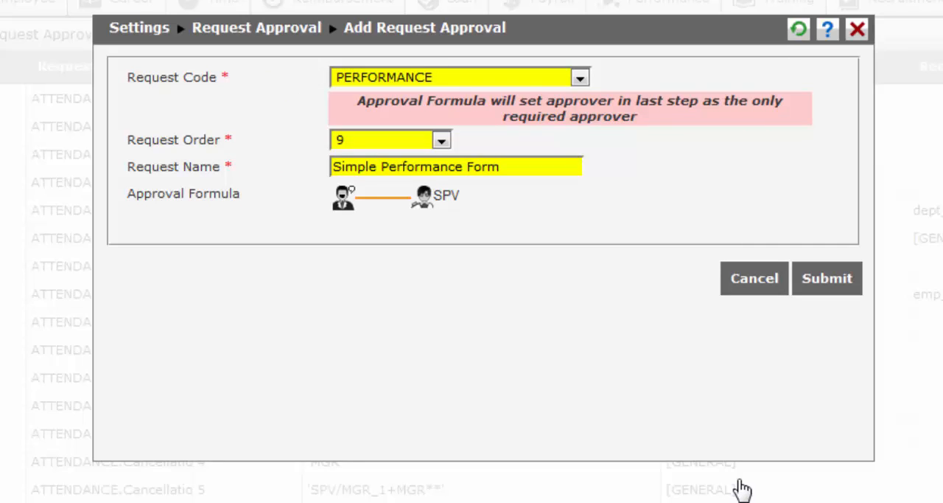
Step: Add a new step to the approval formula and assign a specific employee by ID as the first approver, with the Notification type
{"action": "left_click", "coordinate": [428, 203]}
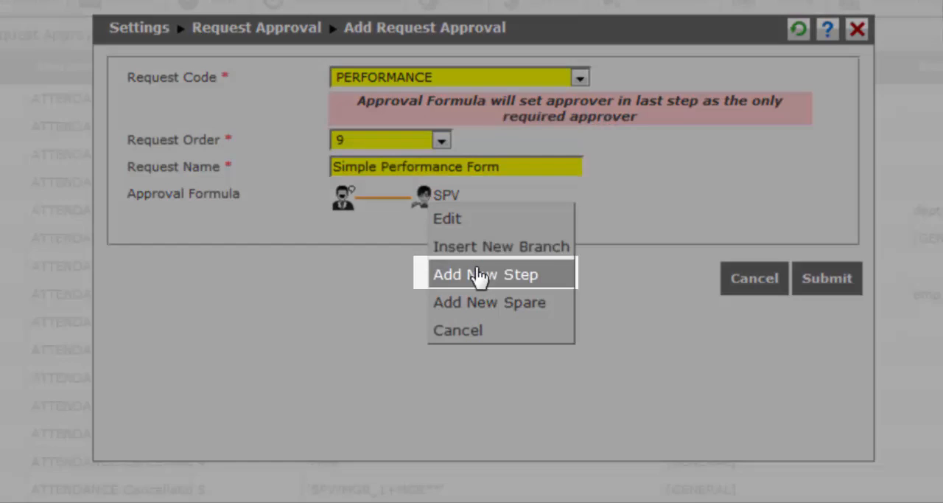
{"action": "left_click", "coordinate": [480, 275]}
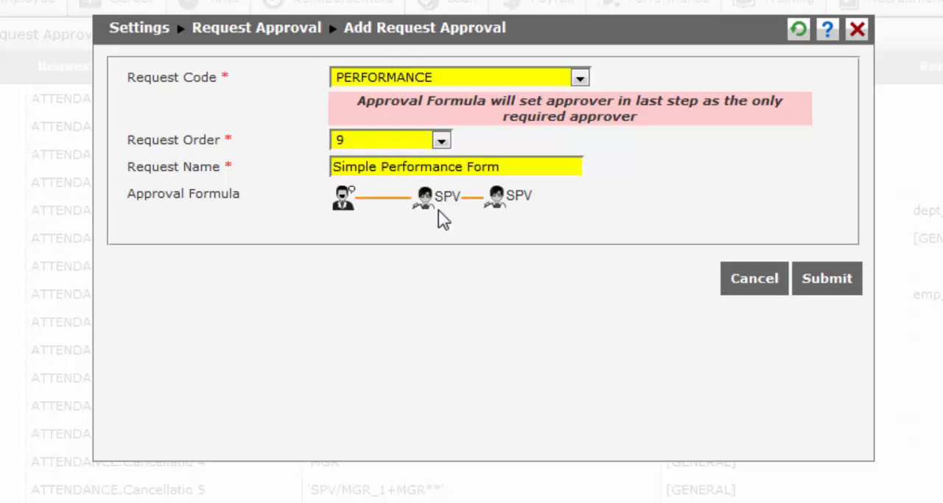
{"action": "left_click", "coordinate": [437, 207]}
{"action": "left_click", "coordinate": [446, 223]}
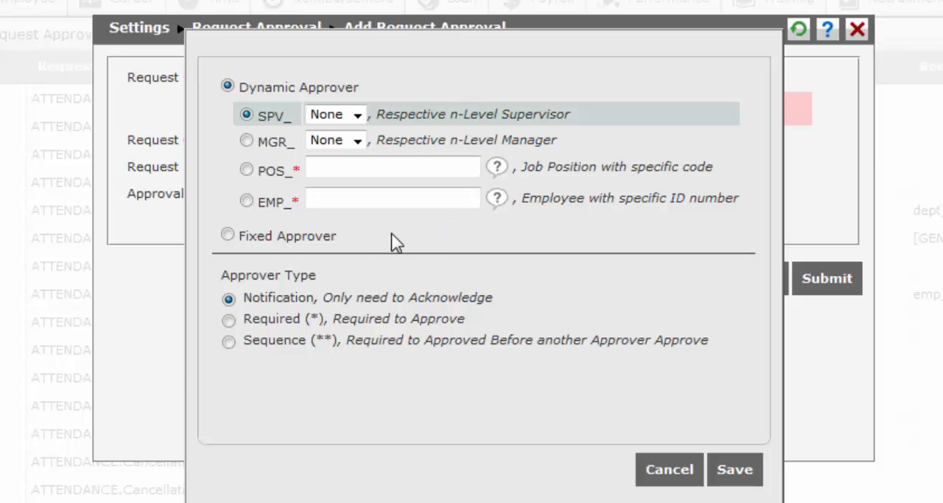
{"action": "left_click", "coordinate": [230, 235]}
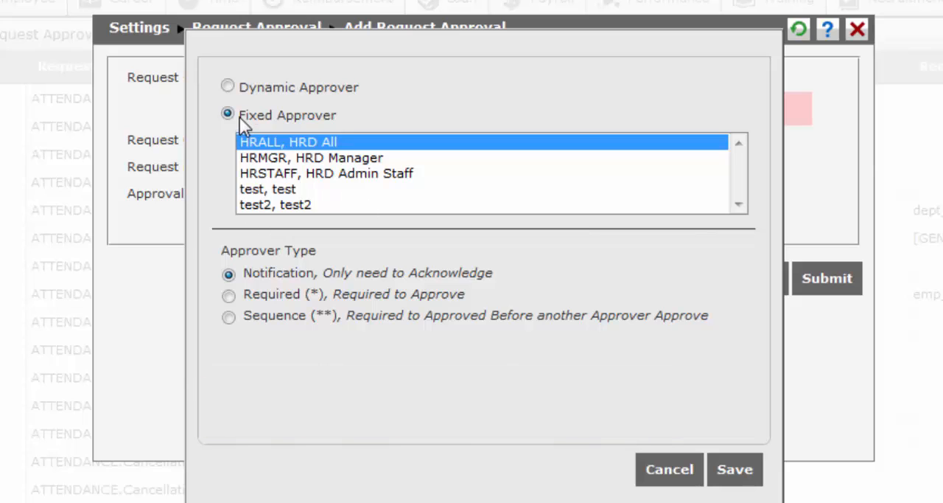
{"action": "left_click", "coordinate": [227, 87]}
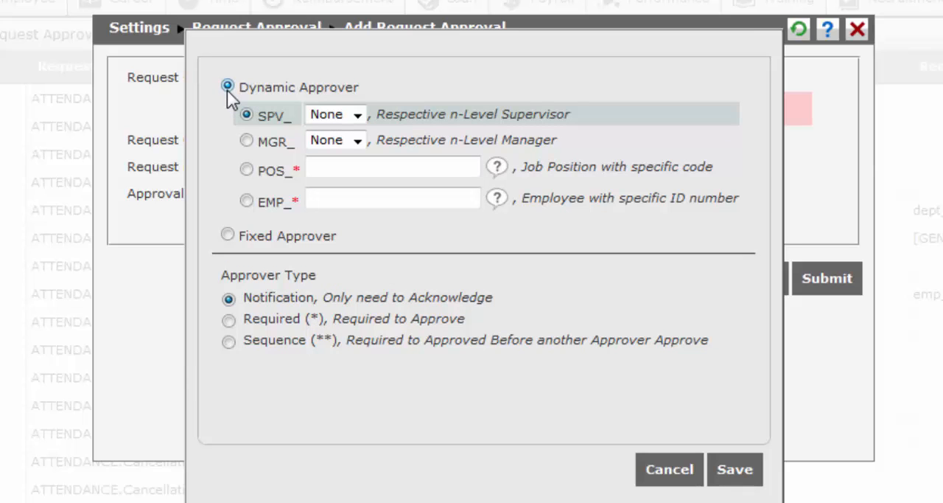
{"action": "left_click", "coordinate": [498, 209]}
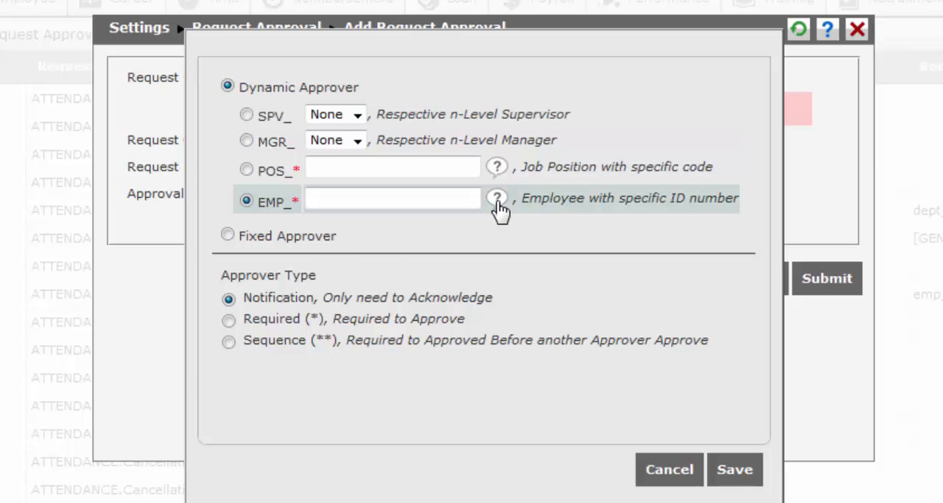
{"action": "left_click", "coordinate": [498, 208]}
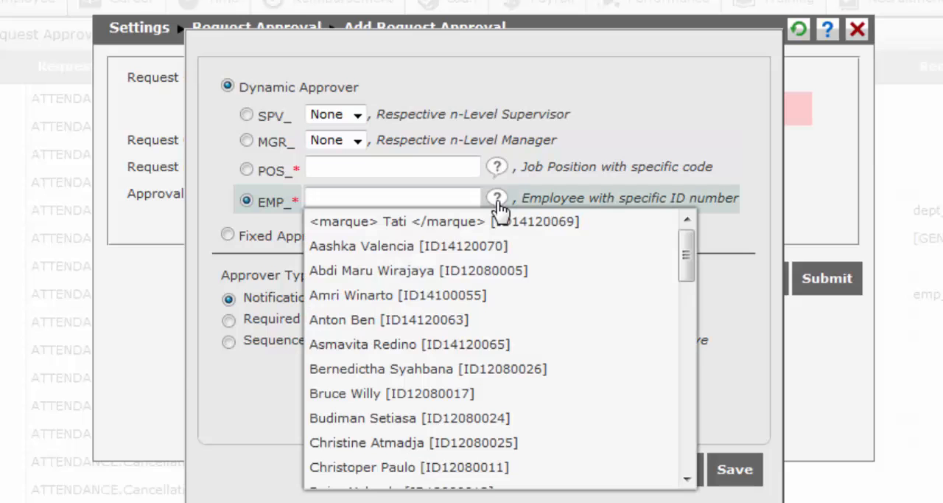
{"action": "scroll", "coordinate": [479, 368], "scroll_direction": "down", "scroll_amount": 2}
{"action": "left_click", "coordinate": [479, 367]}
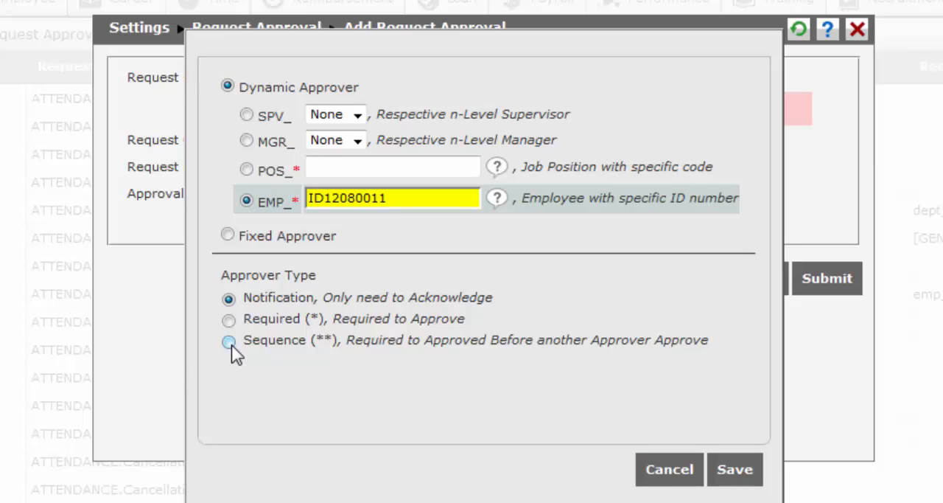
{"action": "left_click", "coordinate": [734, 470]}
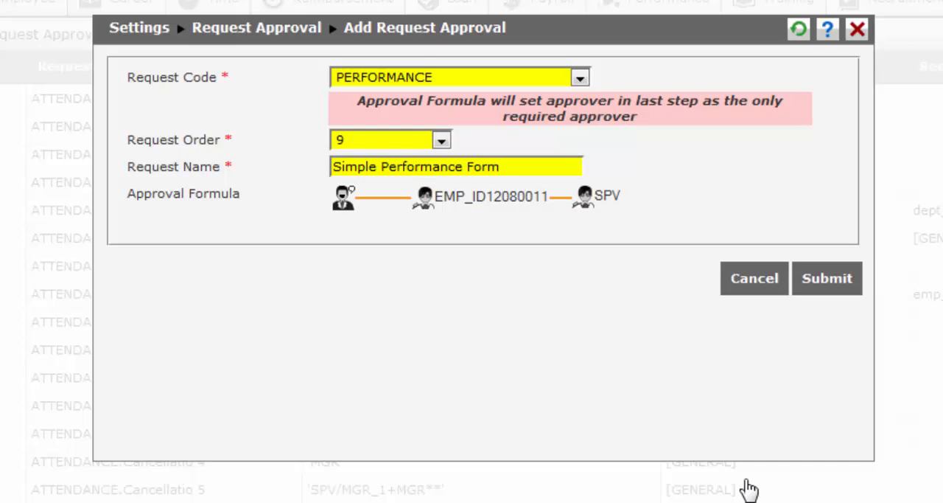
Step: Assign a specific employee by ID as the last approver with the Required type, and submit the request approval
{"action": "left_click", "coordinate": [597, 200]}
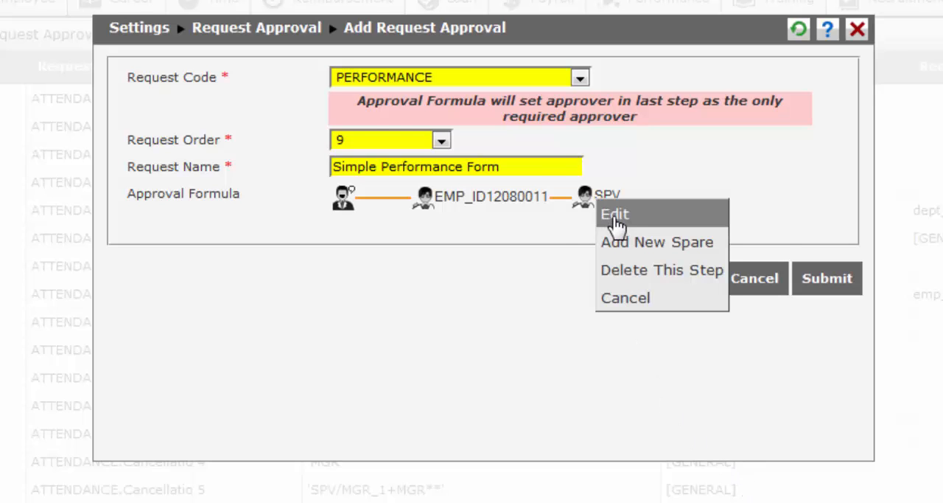
{"action": "left_click", "coordinate": [614, 215]}
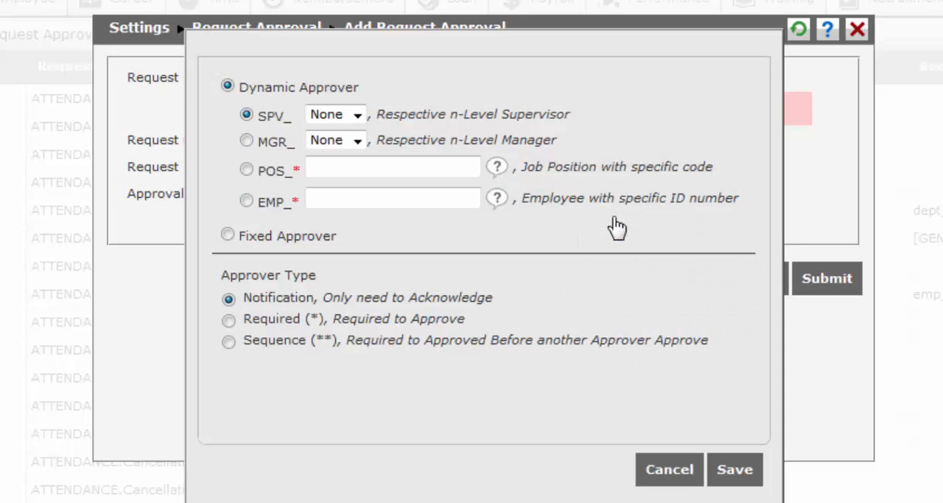
{"action": "left_click", "coordinate": [506, 199]}
{"action": "left_click", "coordinate": [504, 199]}
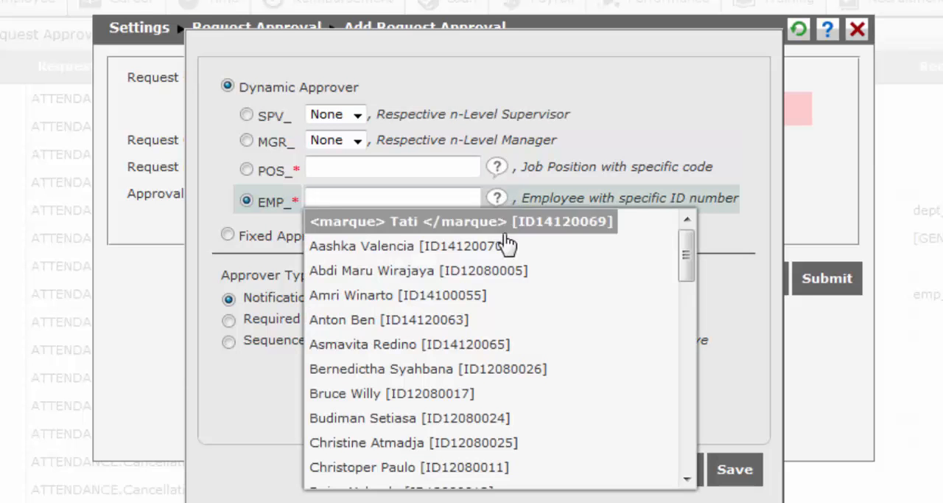
{"action": "left_click", "coordinate": [457, 345]}
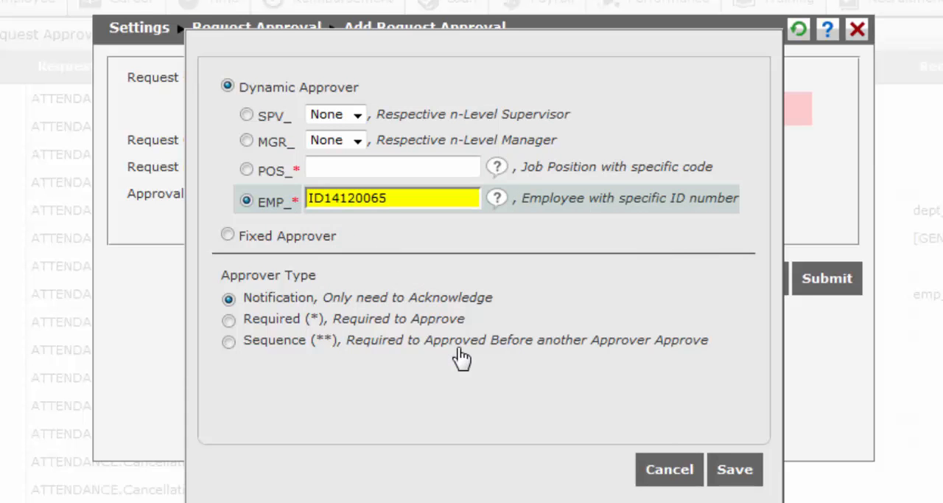
{"action": "left_click", "coordinate": [228, 320]}
{"action": "left_click", "coordinate": [744, 481]}
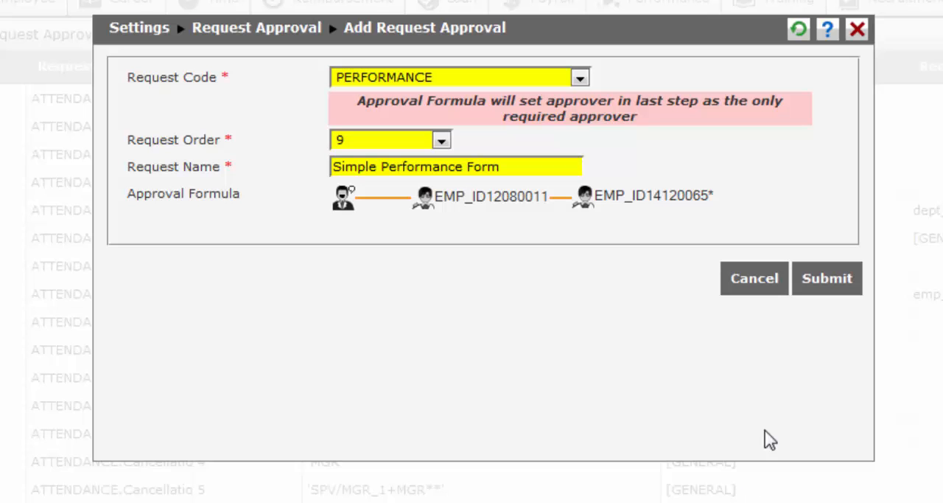
{"action": "left_click", "coordinate": [826, 283]}
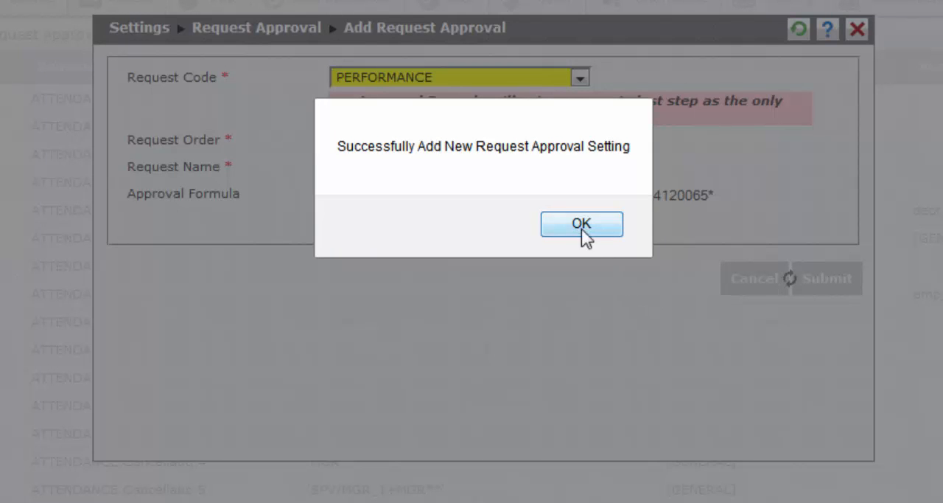
{"action": "left_click", "coordinate": [582, 223]}
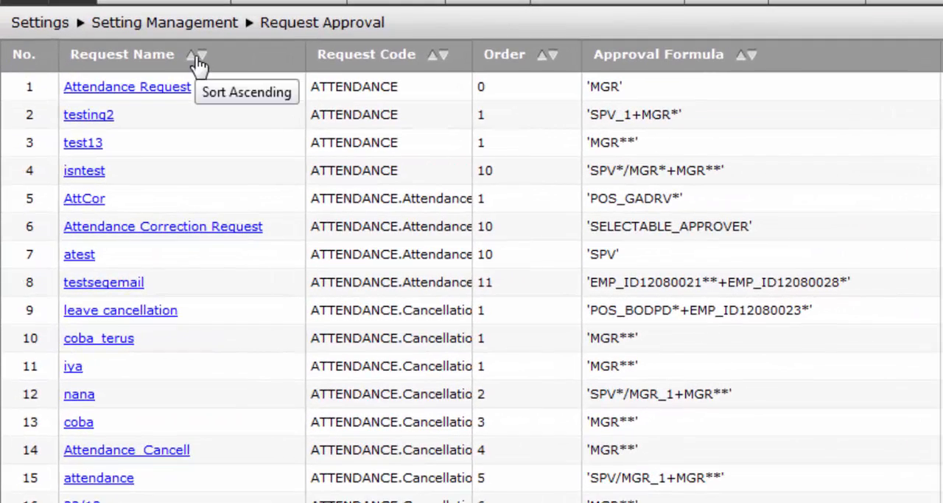
Step: Sort the approval list by request name in descending order and review the Simple Performance Form entry without changing it
{"action": "left_click", "coordinate": [143, 104]}
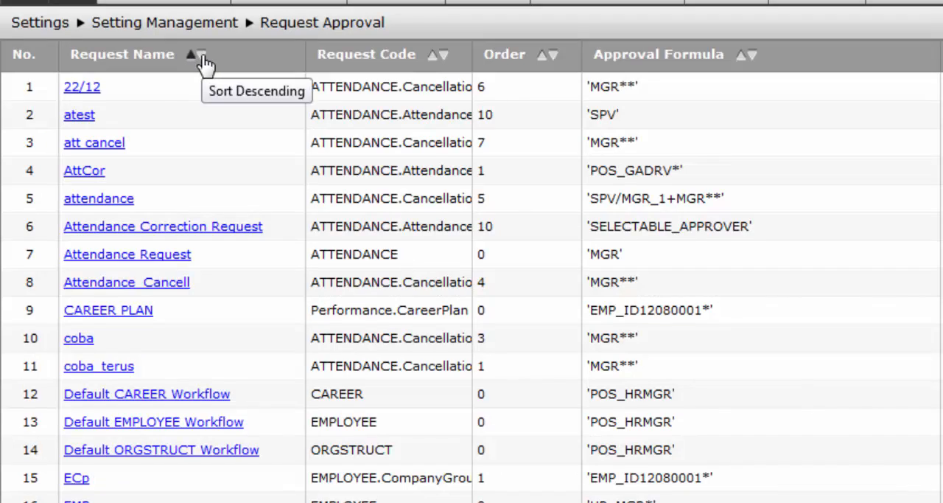
{"action": "left_click", "coordinate": [202, 57]}
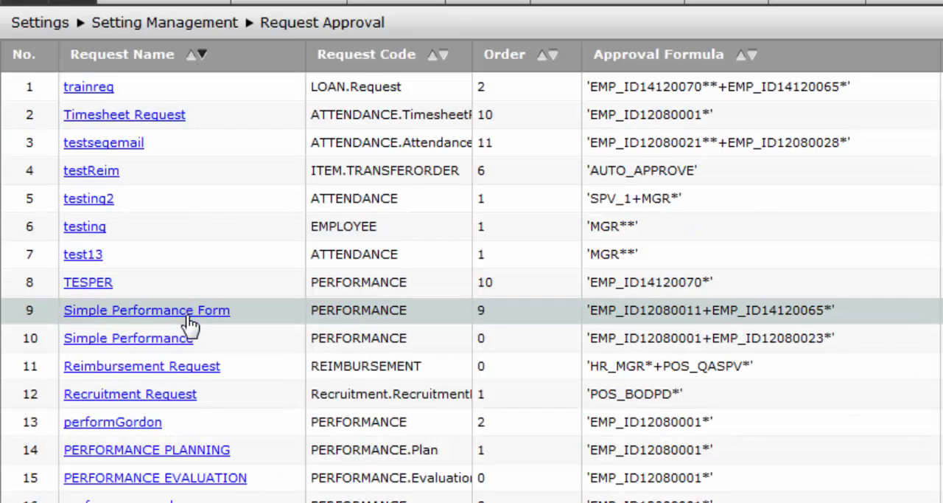
{"action": "left_click", "coordinate": [188, 316]}
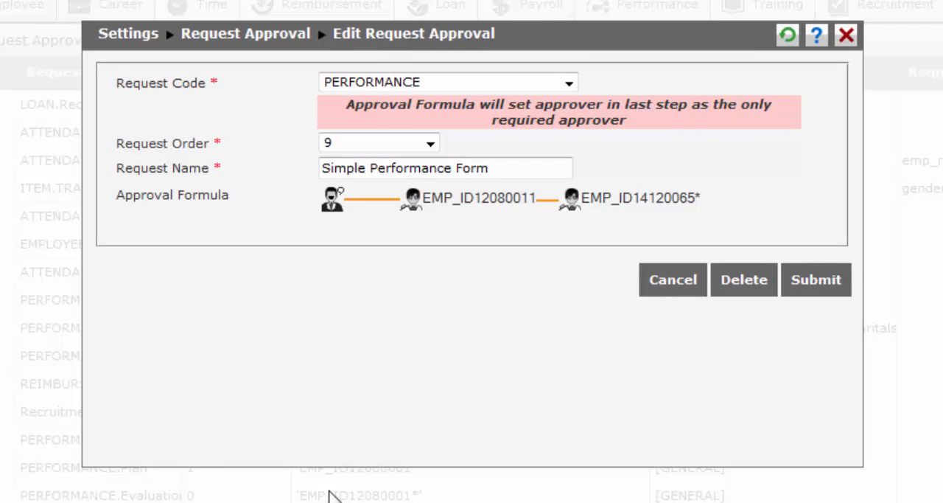
{"action": "left_click", "coordinate": [667, 284]}
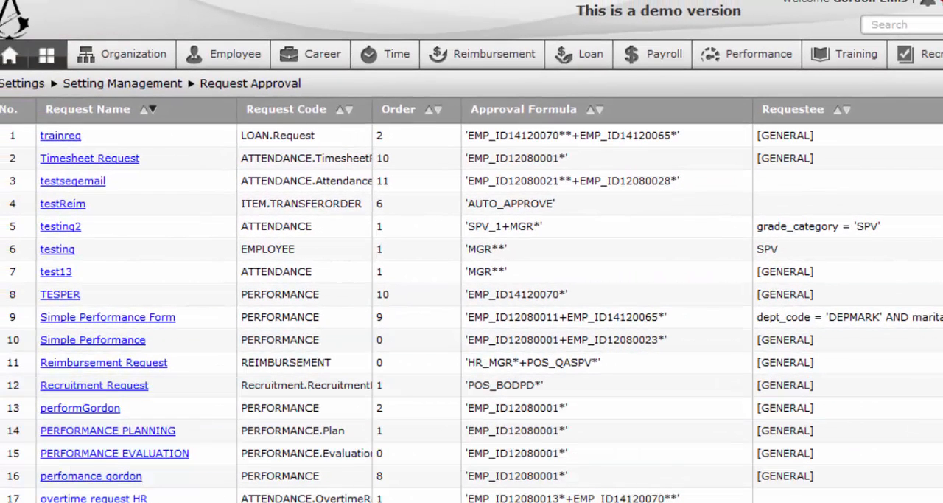